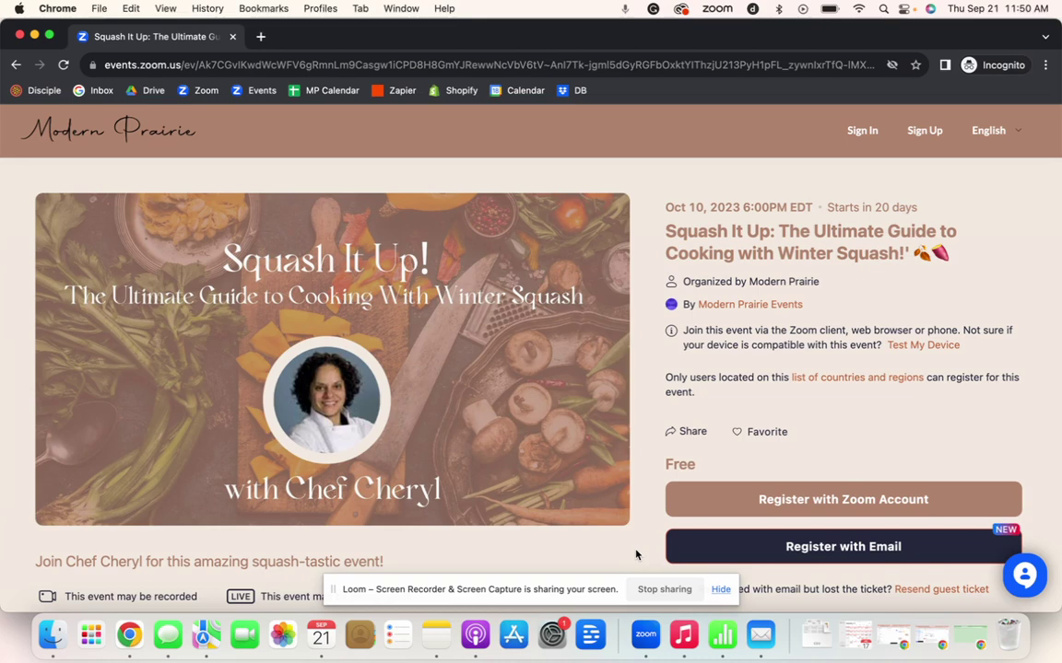
# - Expand the full event description and review the supply list link, the menu and the class details
pyautogui.scroll(-5, 635, 555)
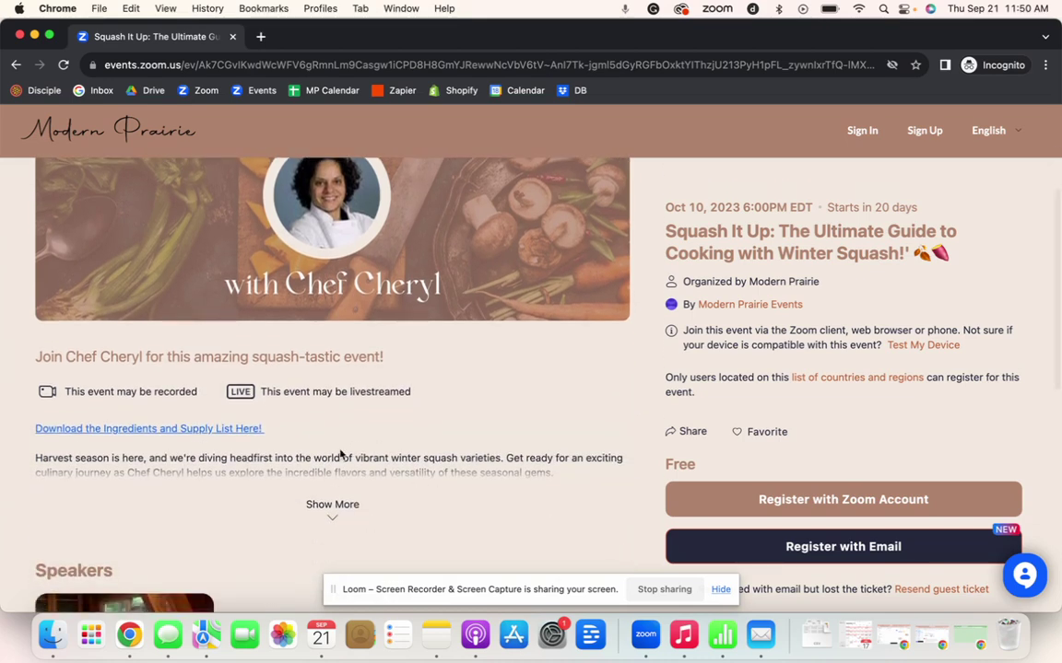
pyautogui.click(330, 505)
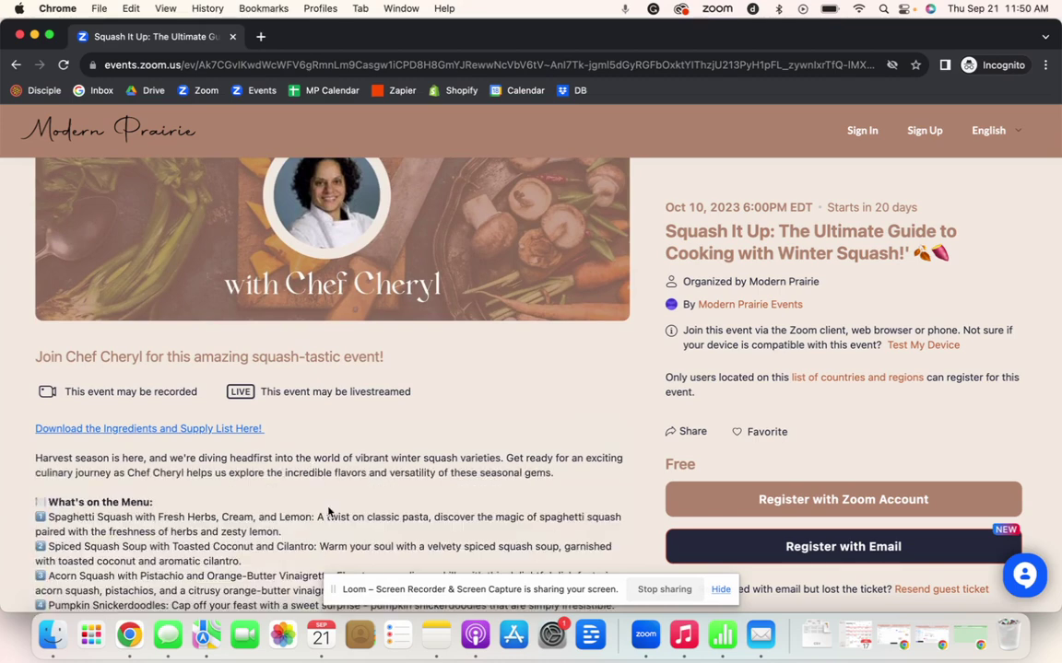
pyautogui.scroll(-3, 306, 496)
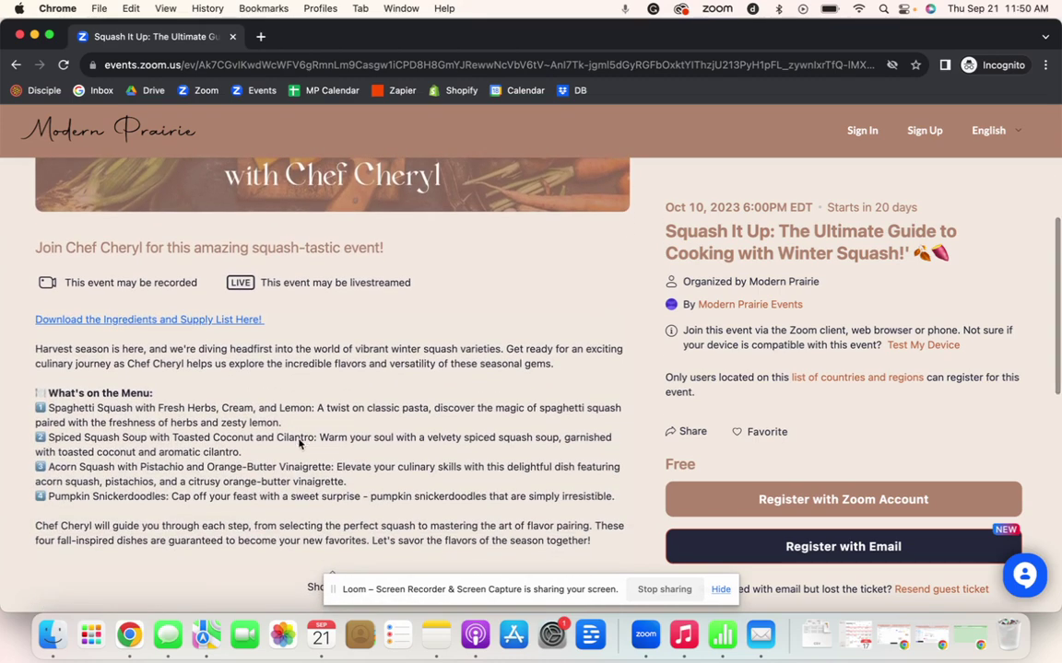
pyautogui.scroll(3, 289, 484)
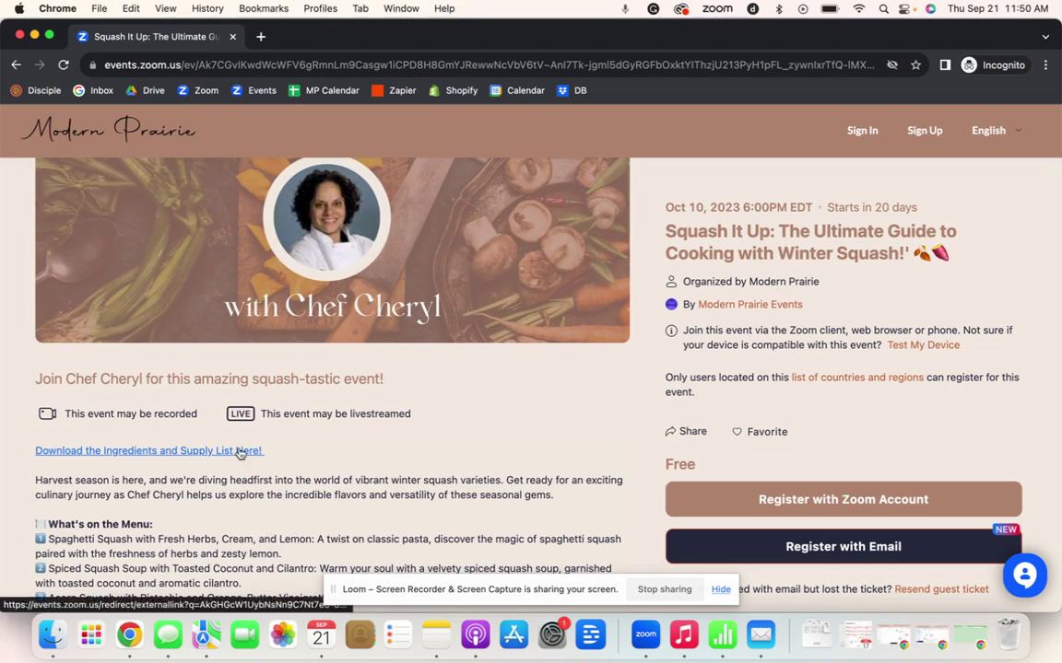
pyautogui.scroll(-5, 410, 452)
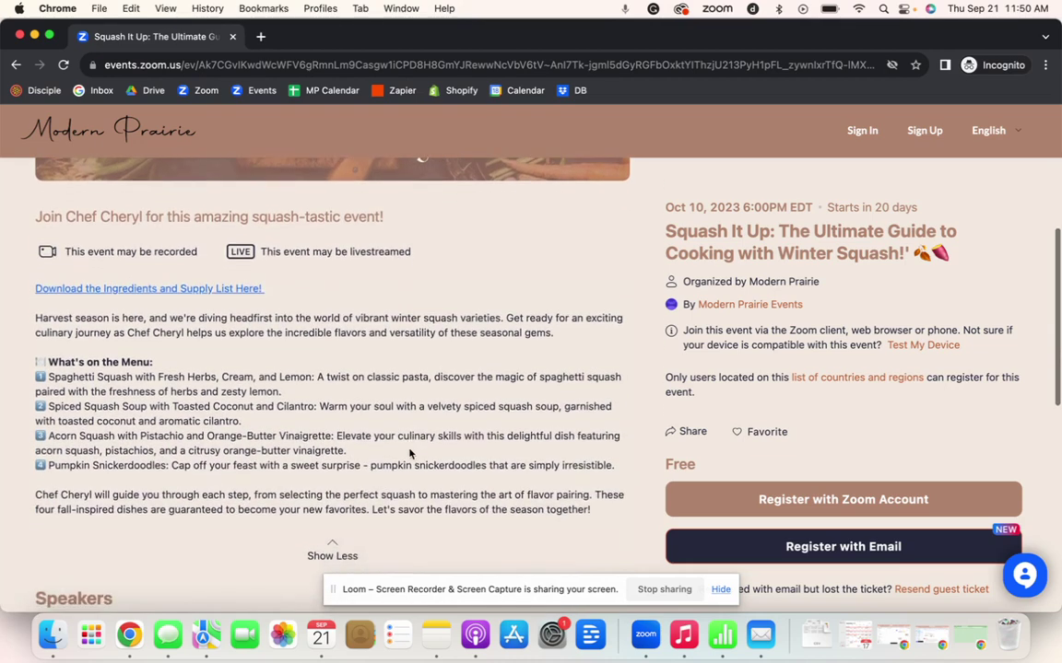
pyautogui.scroll(-2, 301, 494)
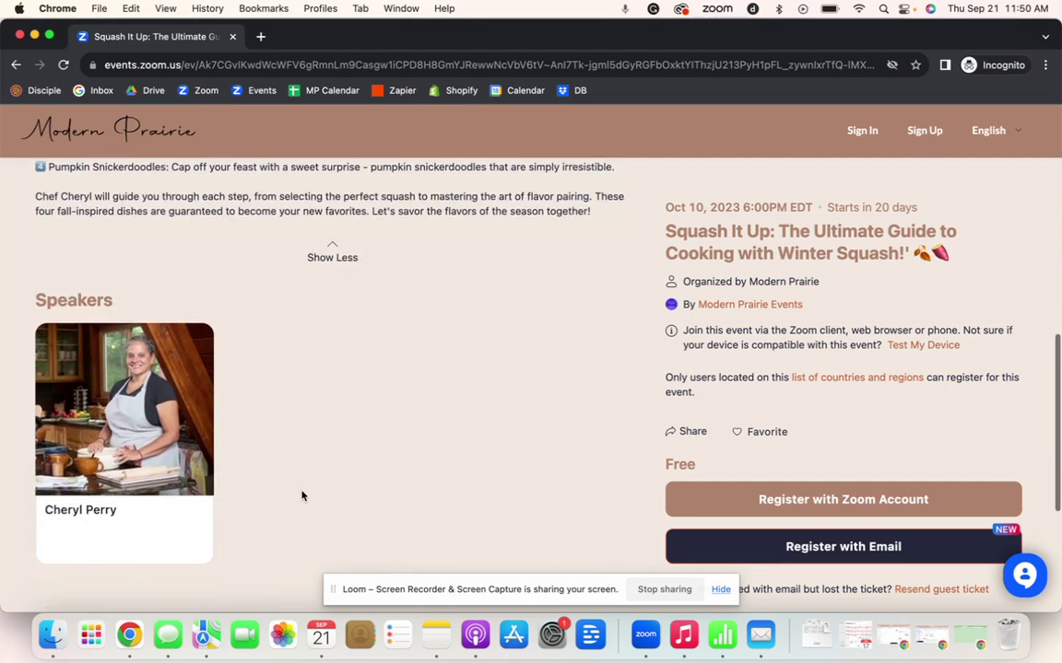
# - View the speaker's biography from the Speakers section, close it and return to the event's registration options
pyautogui.click(107, 417)
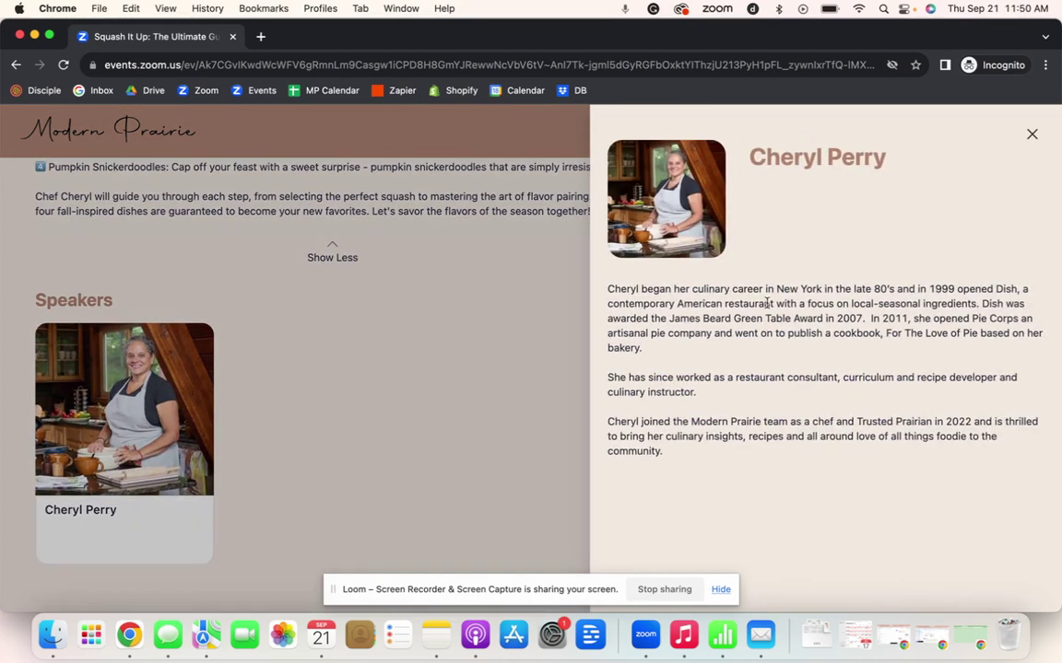
pyautogui.click(1031, 135)
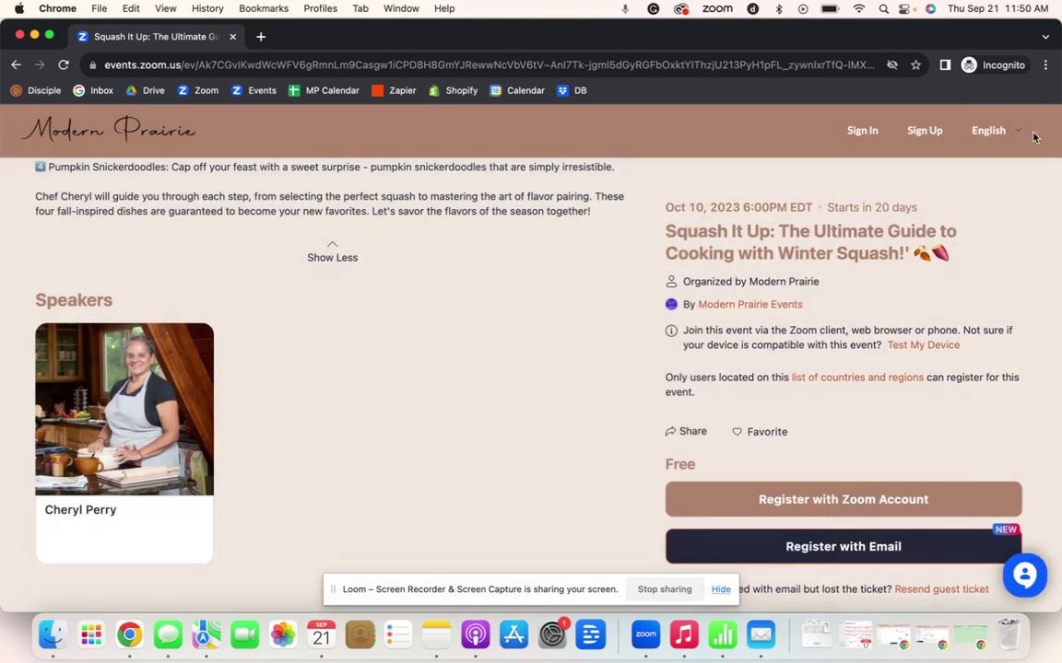
pyautogui.scroll(10, 438, 422)
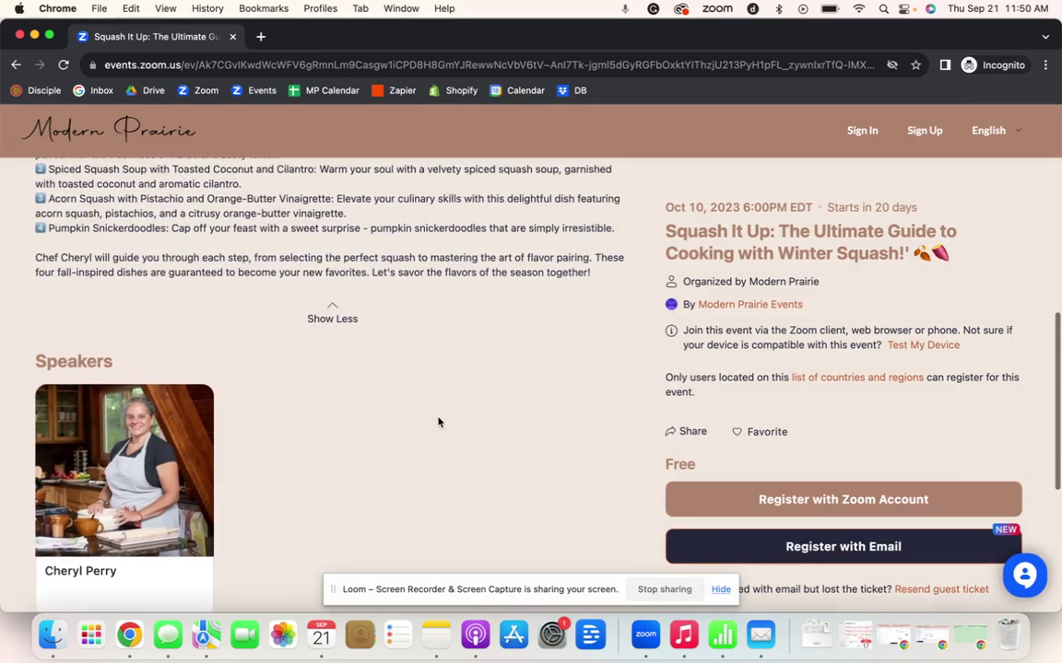
pyautogui.scroll(3, 438, 422)
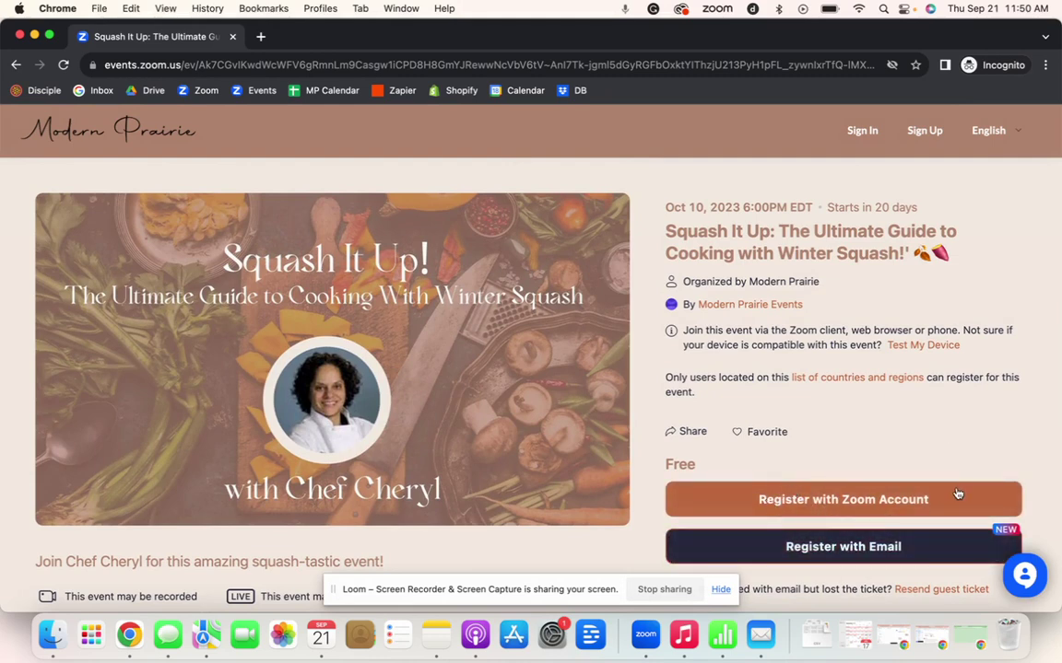
# - Start registering as a guest with email, fill in the email address, and close the form without continuing
pyautogui.click(938, 551)
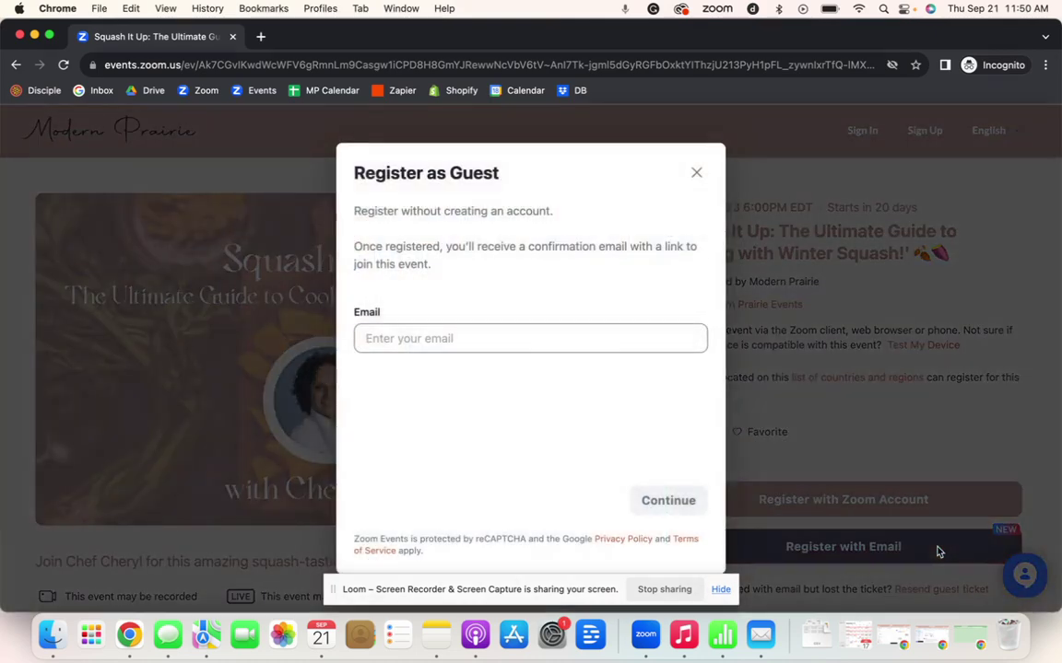
pyautogui.click(497, 338)
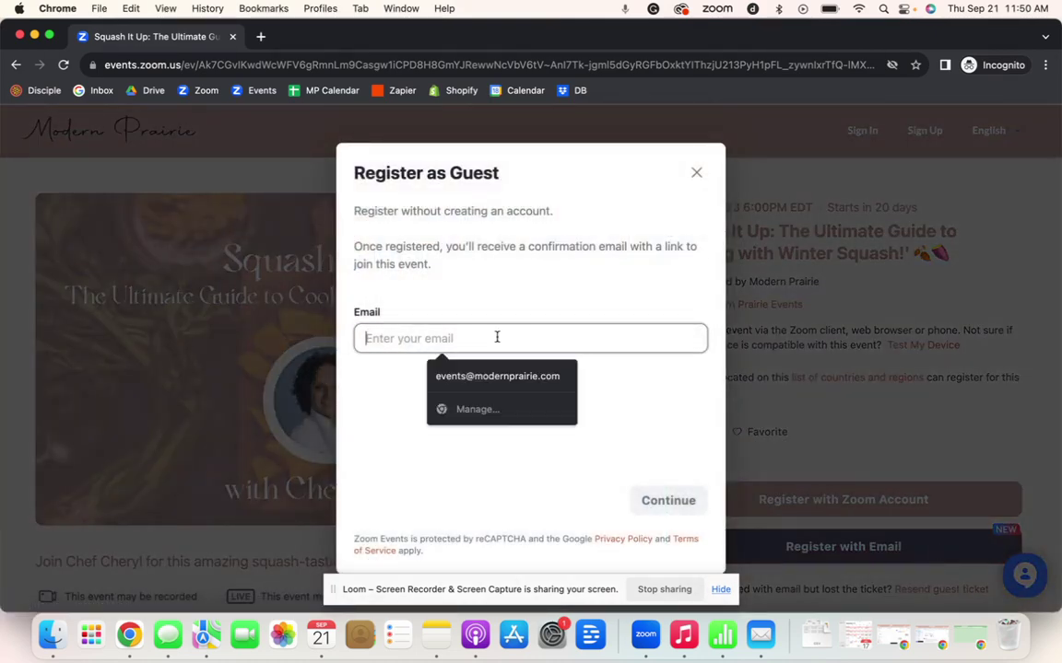
pyautogui.click(553, 377)
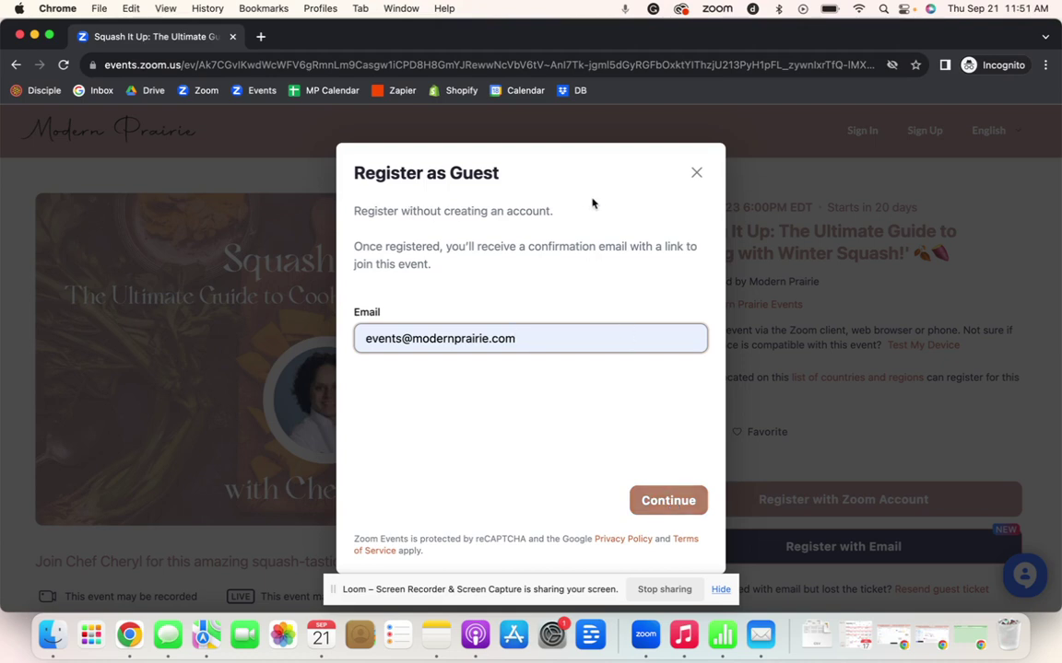
pyautogui.click(697, 173)
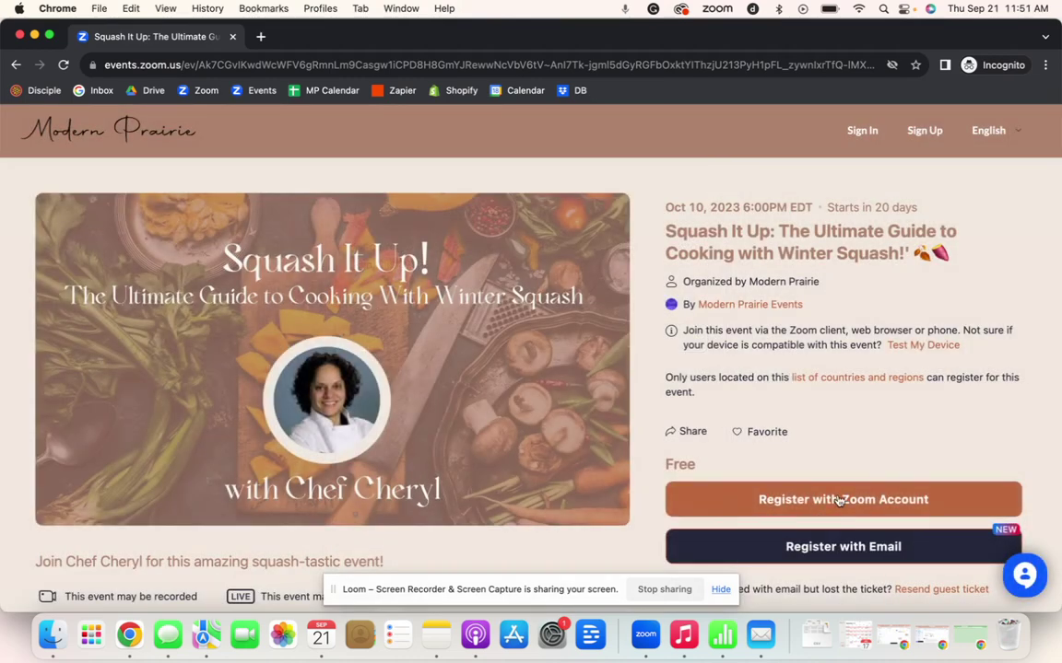
# - Choose to register with a Zoom account, review the sign-in options, and return to the event page
pyautogui.click(946, 506)
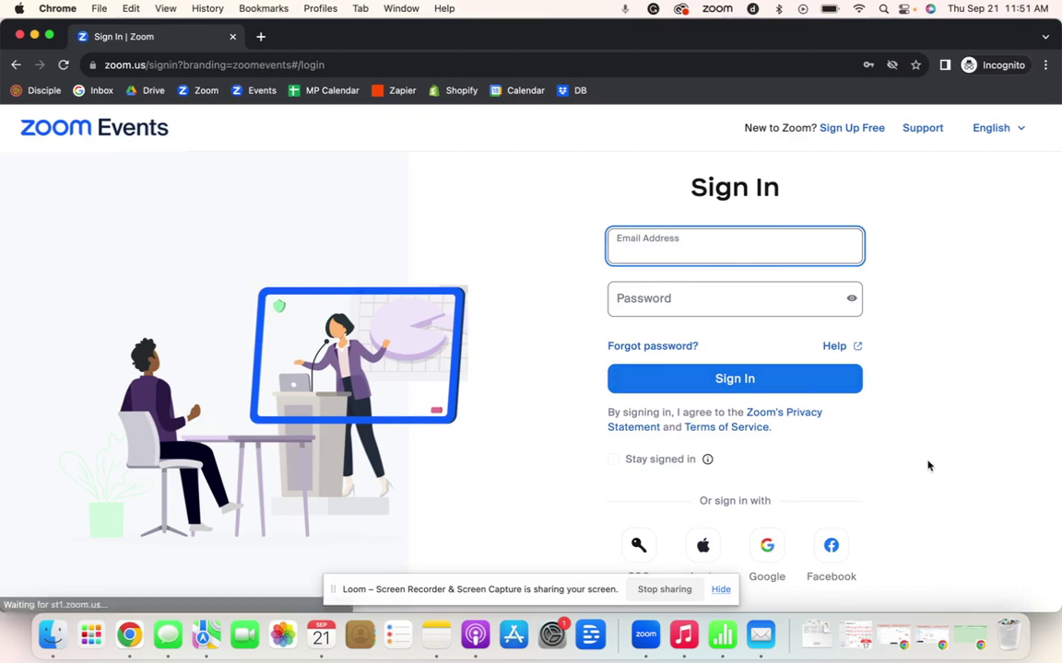
pyautogui.scroll(-2, 869, 467)
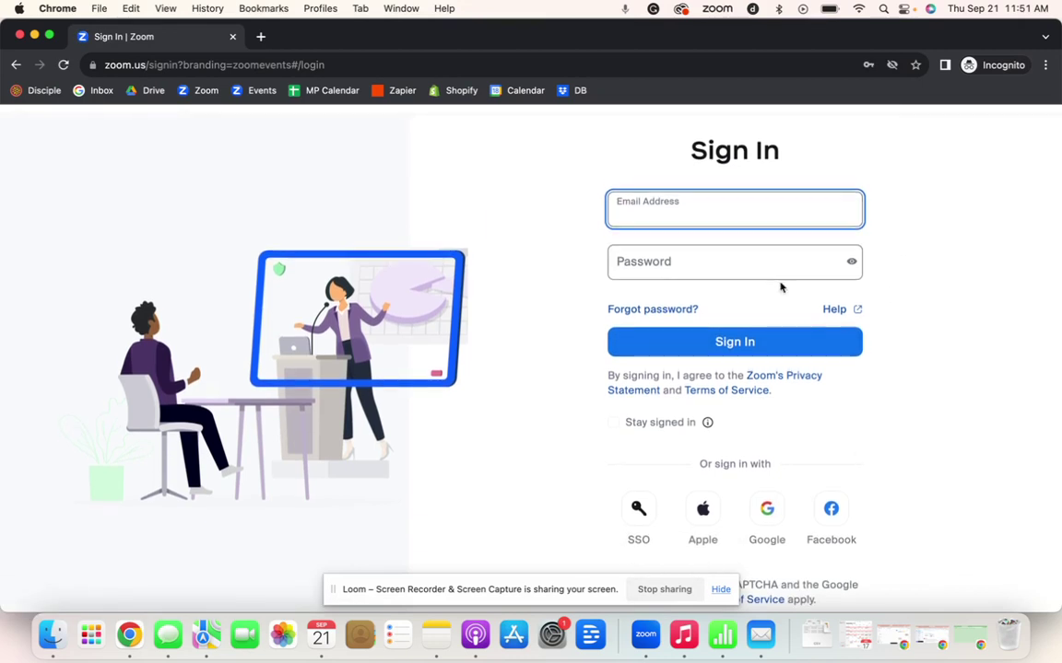
pyautogui.scroll(-2, 766, 433)
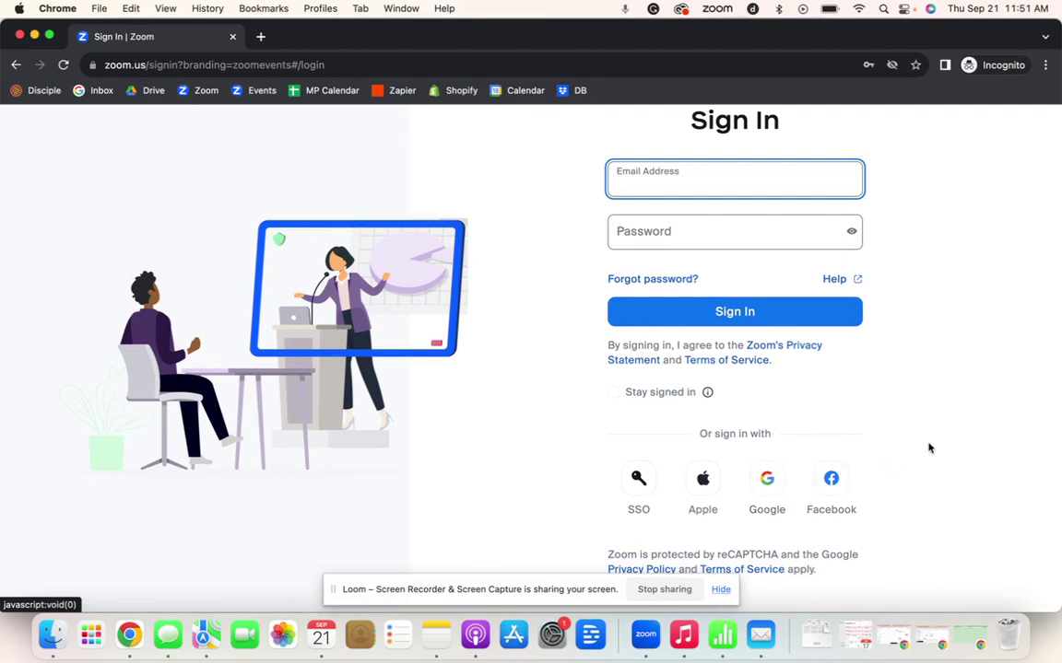
pyautogui.scroll(3, 927, 446)
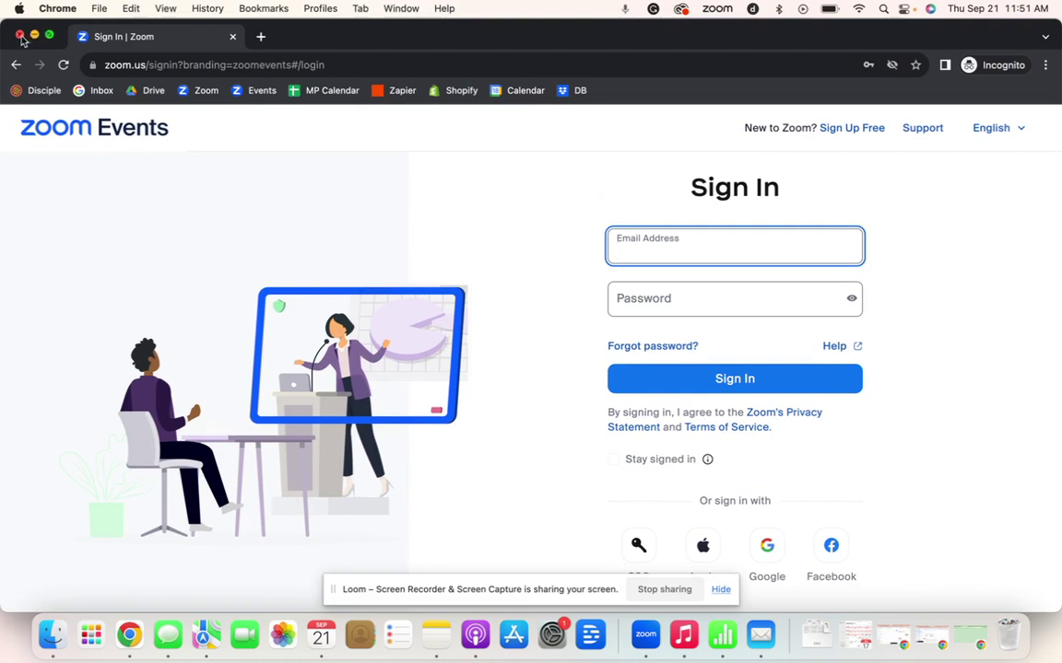
pyautogui.click(16, 65)
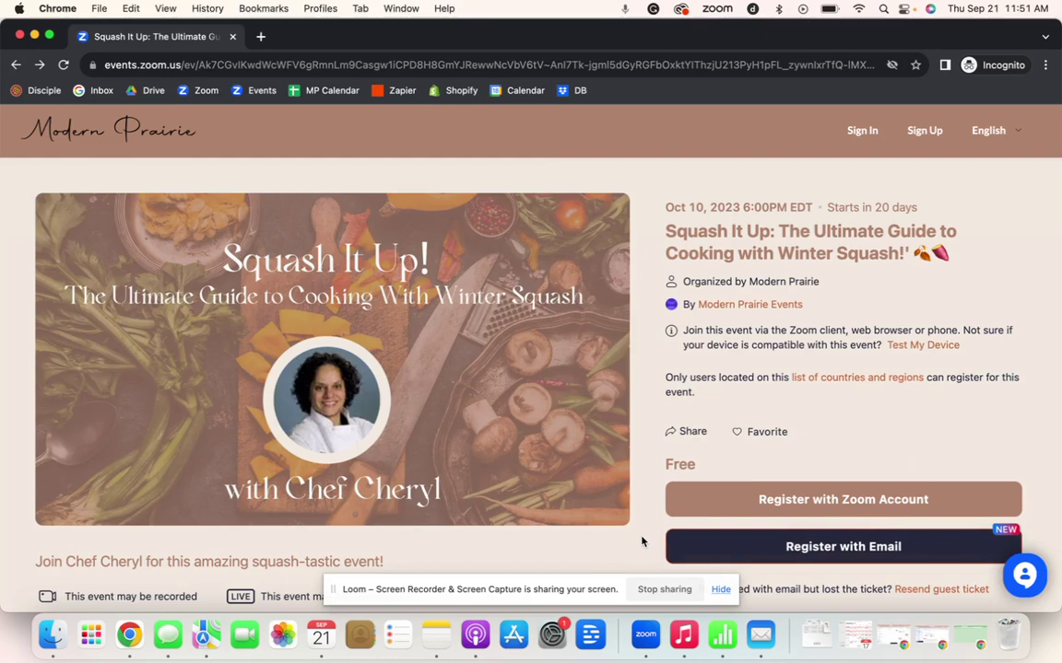
# - Review the registration confirmation page and view the calendar options for adding the event, without choosing one
pyautogui.hotkey('ctrl', 'Up')
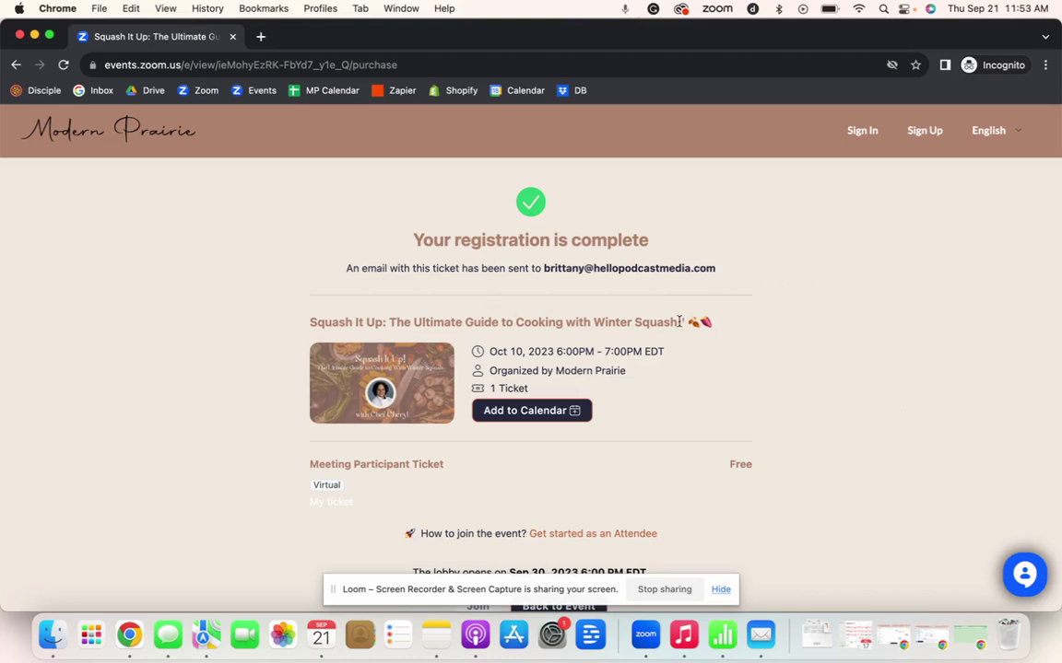
pyautogui.scroll(-2, 735, 417)
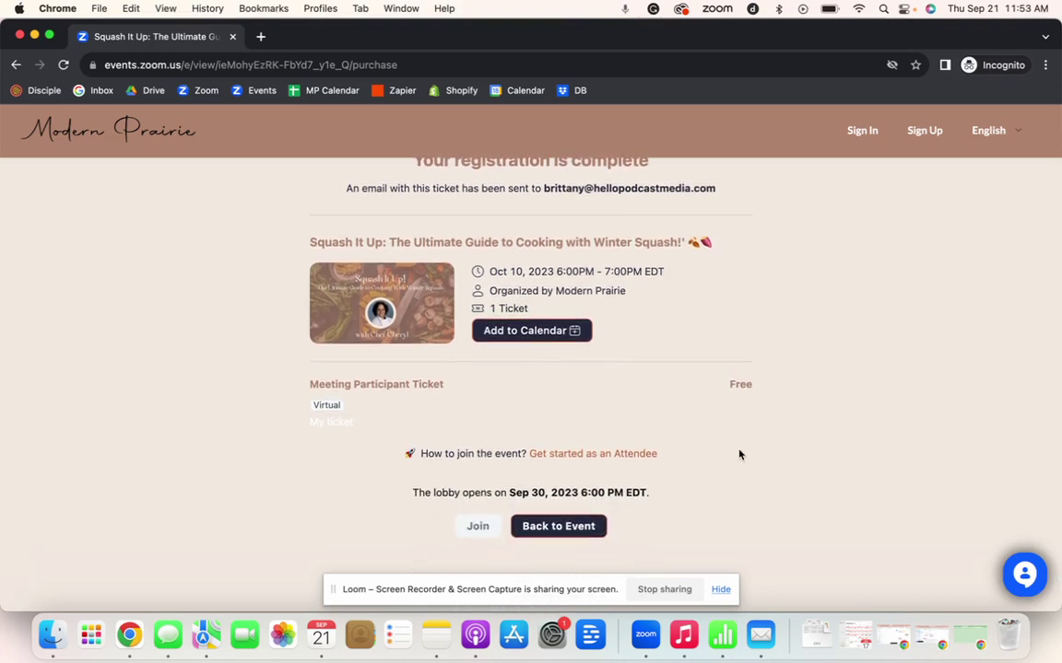
pyautogui.scroll(2, 742, 457)
pyautogui.scroll(-2, 742, 457)
pyautogui.scroll(2, 648, 496)
pyautogui.scroll(-1, 650, 498)
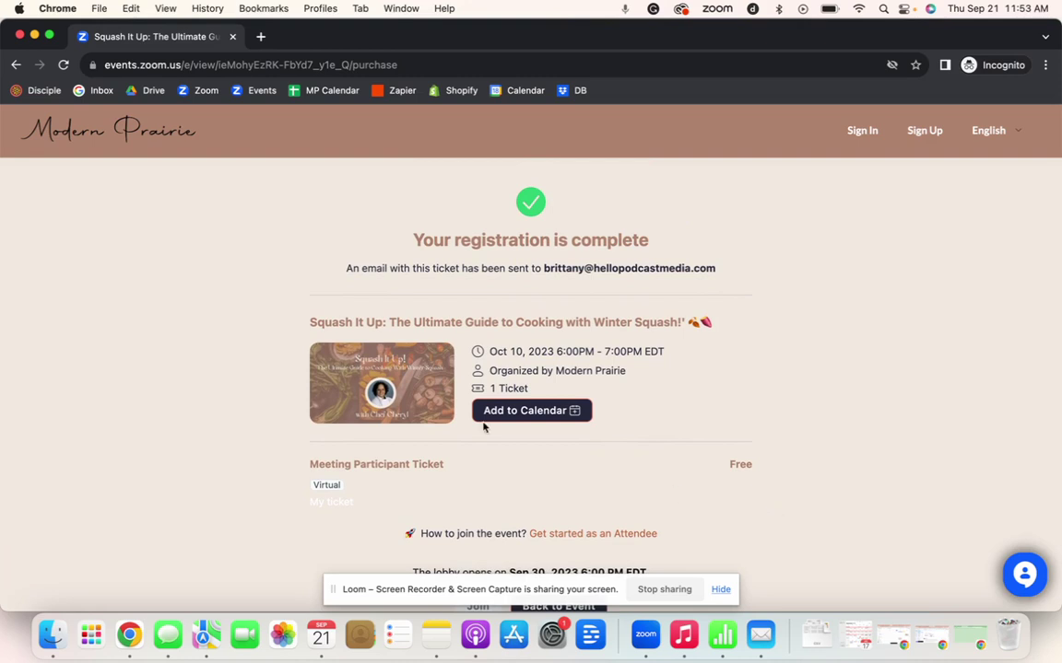
pyautogui.click(556, 413)
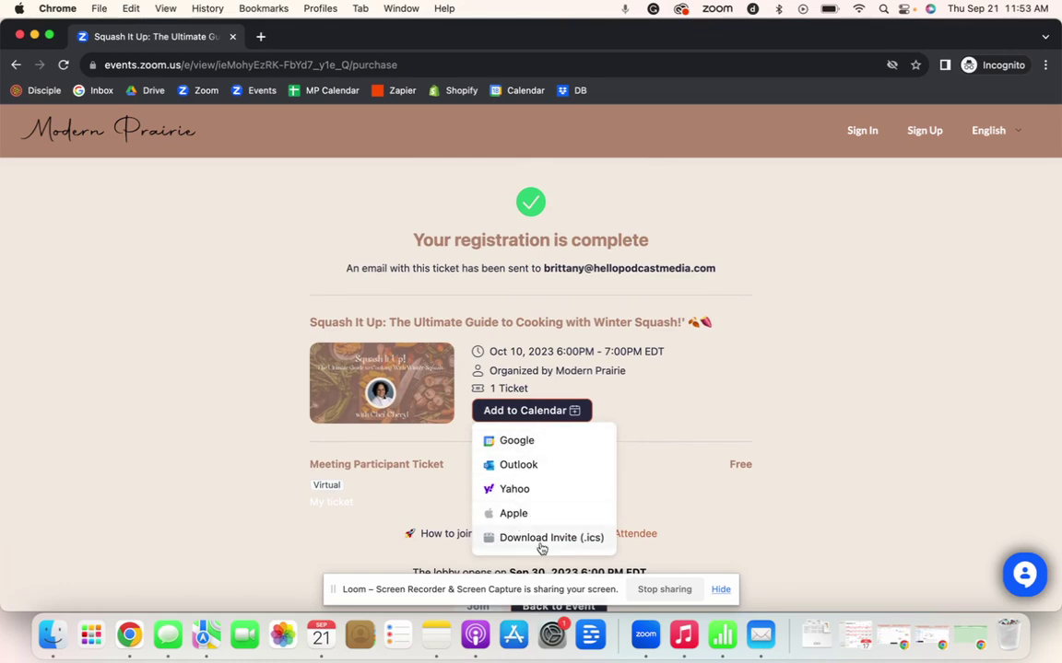
pyautogui.click(732, 398)
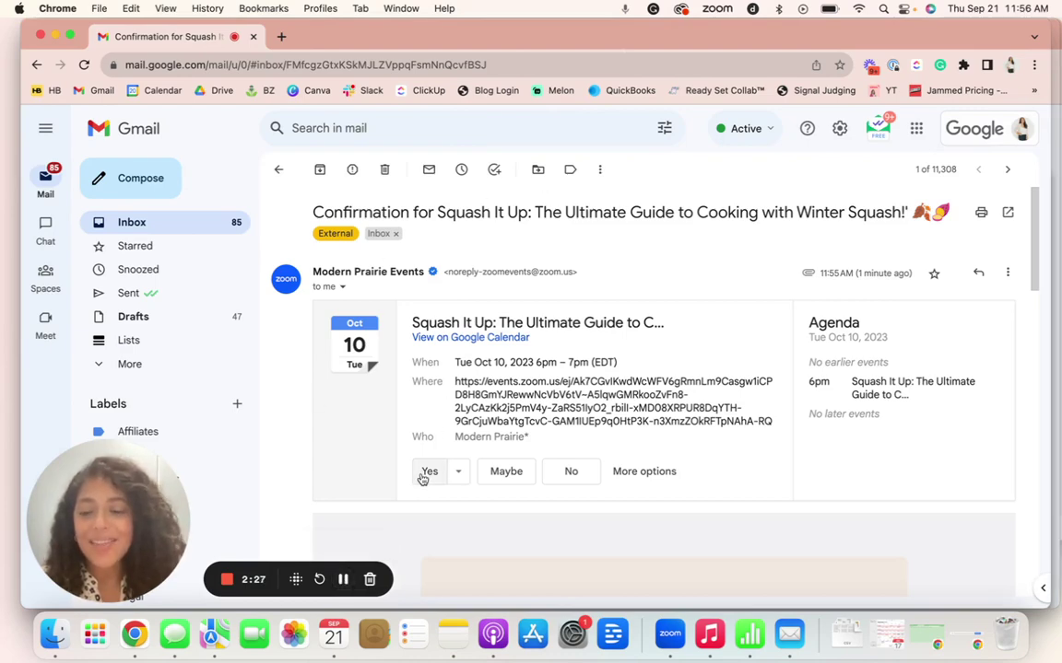
# - In Gmail, examine the event confirmation email for its join link, supply list download and calendar links
pyautogui.scroll(-6, 422, 477)
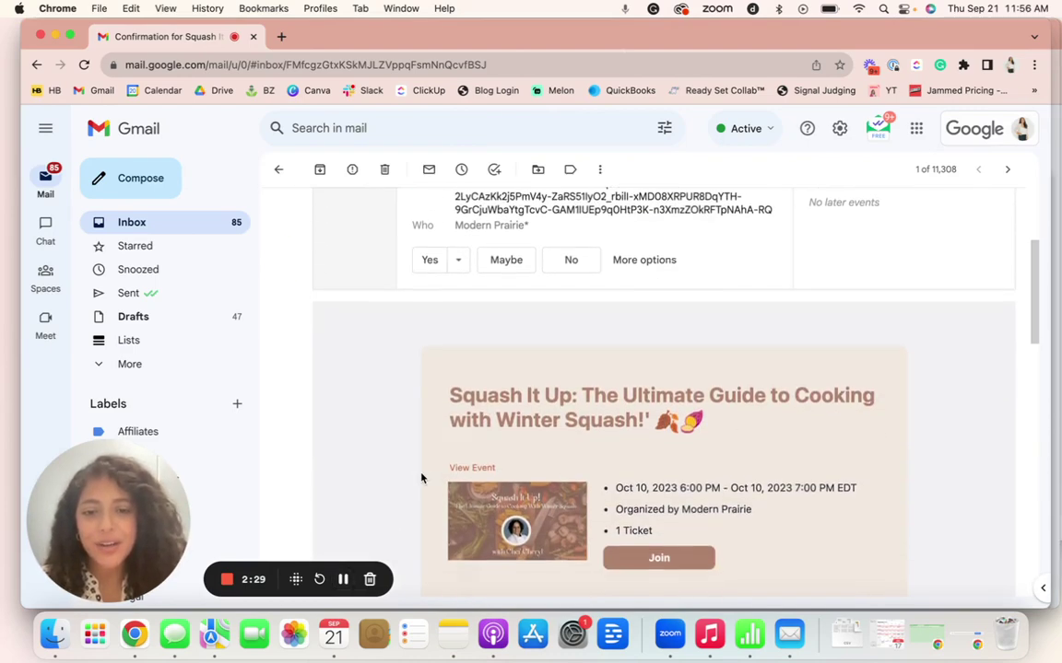
pyautogui.scroll(-1, 422, 477)
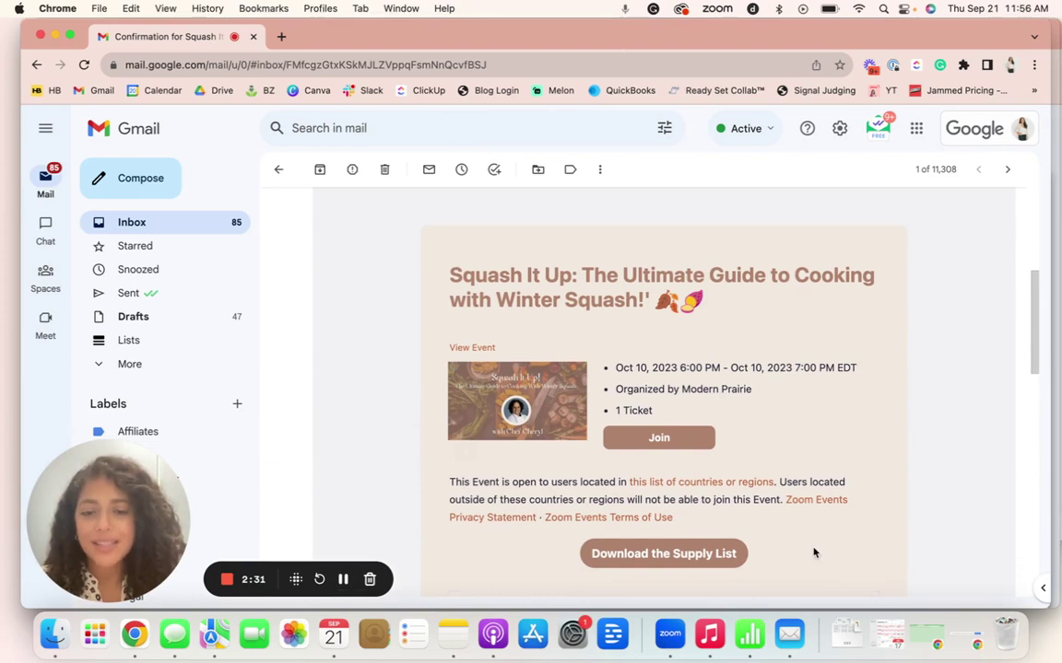
pyautogui.scroll(-2, 747, 296)
pyautogui.scroll(1, 816, 276)
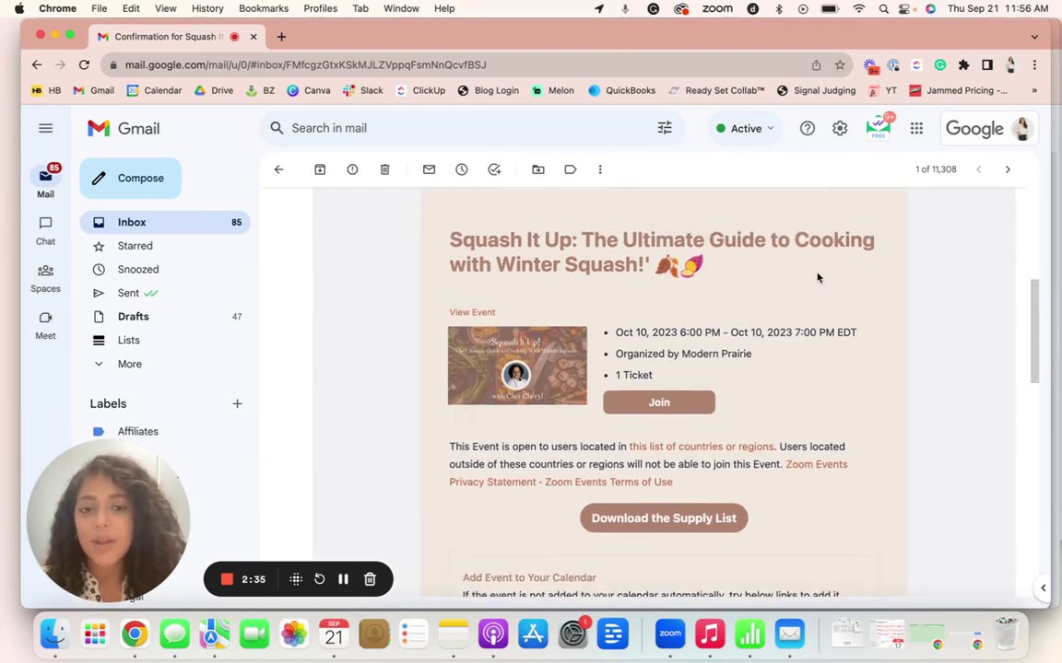
pyautogui.scroll(-2, 811, 273)
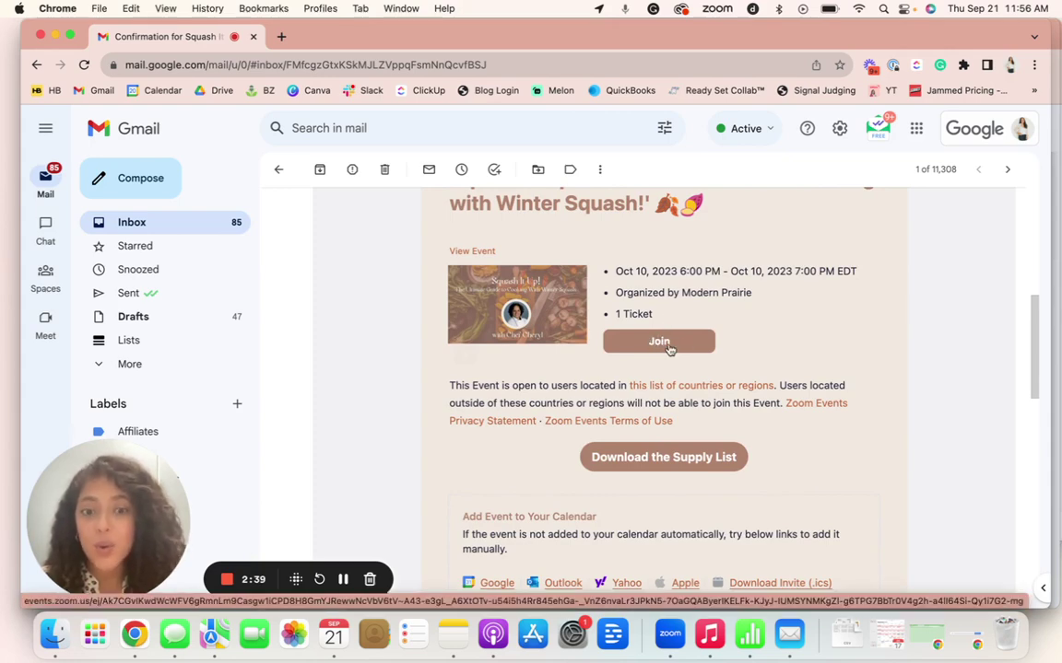
pyautogui.scroll(-2, 669, 348)
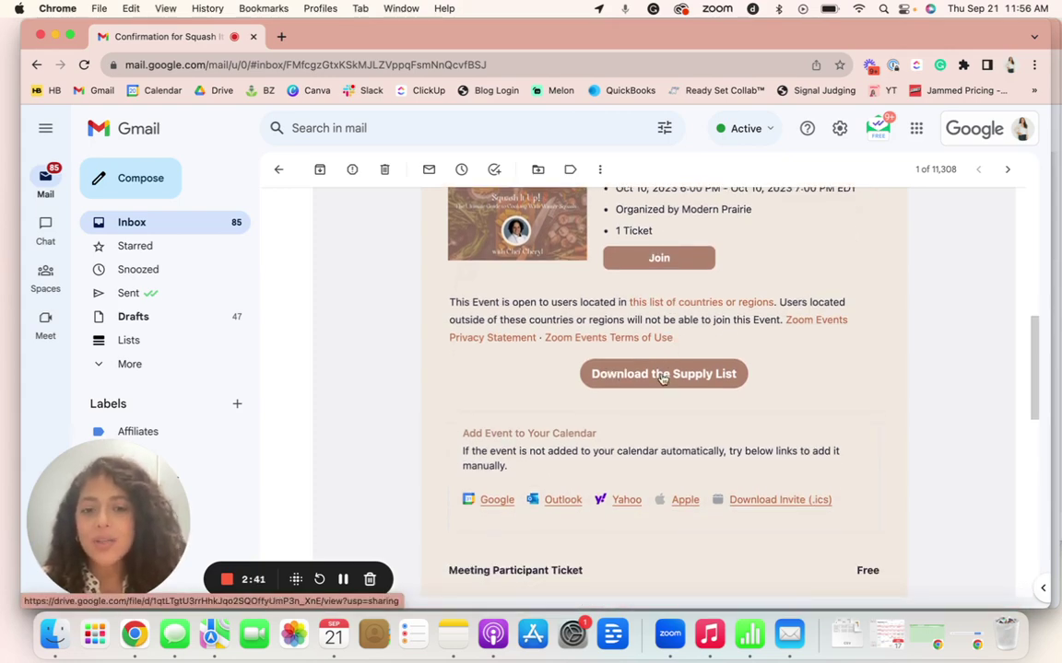
pyautogui.scroll(2, 719, 373)
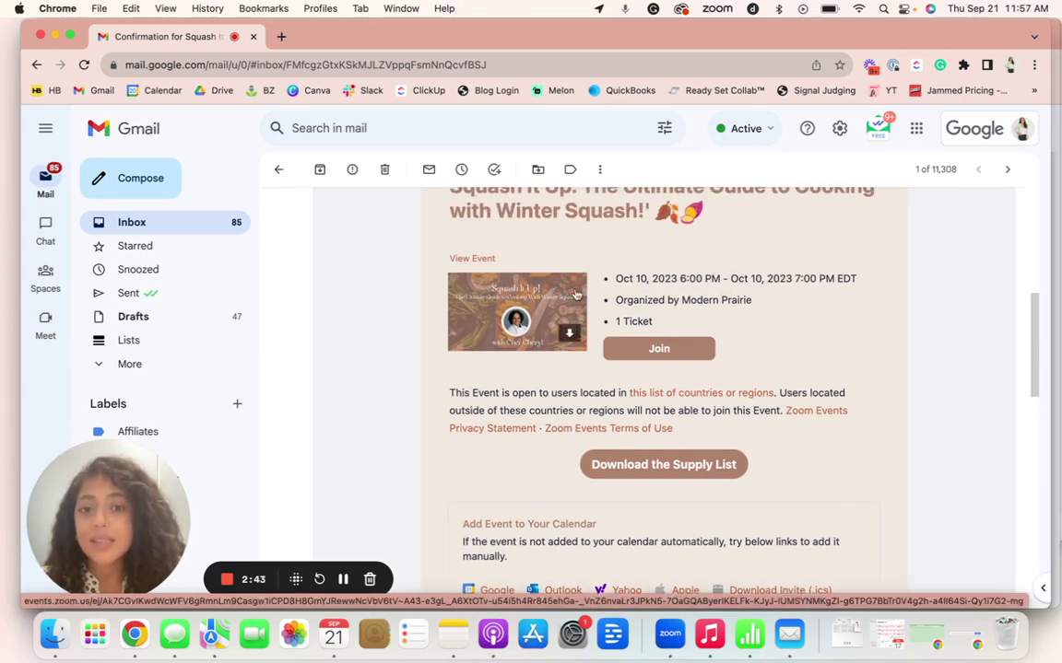
pyautogui.scroll(-3, 677, 350)
pyautogui.scroll(-4, 659, 355)
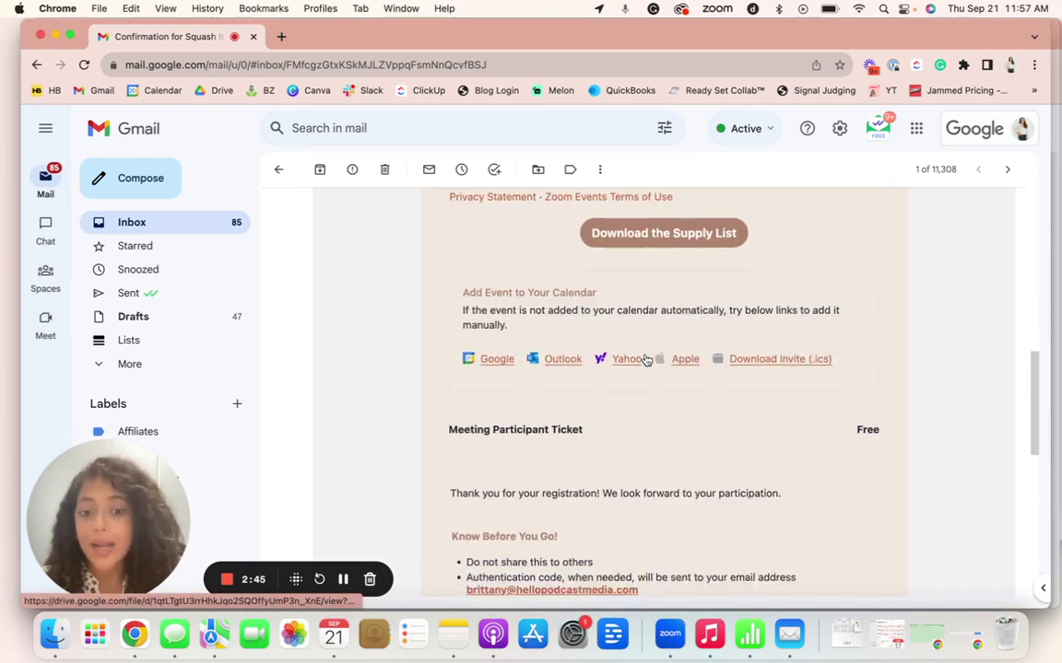
pyautogui.scroll(3, 636, 345)
pyautogui.scroll(-3, 671, 303)
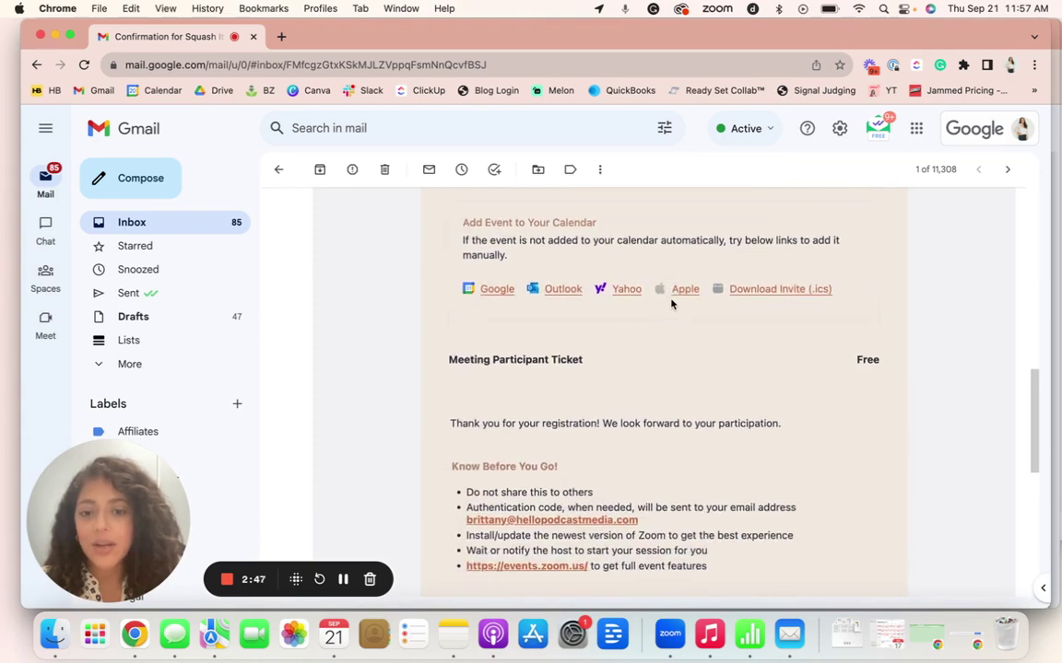
# - Preview the attached Cooking with Winter Squash PDF at the end of the confirmation email, then return to the email
pyautogui.scroll(-5, 671, 303)
pyautogui.scroll(-5, 671, 303)
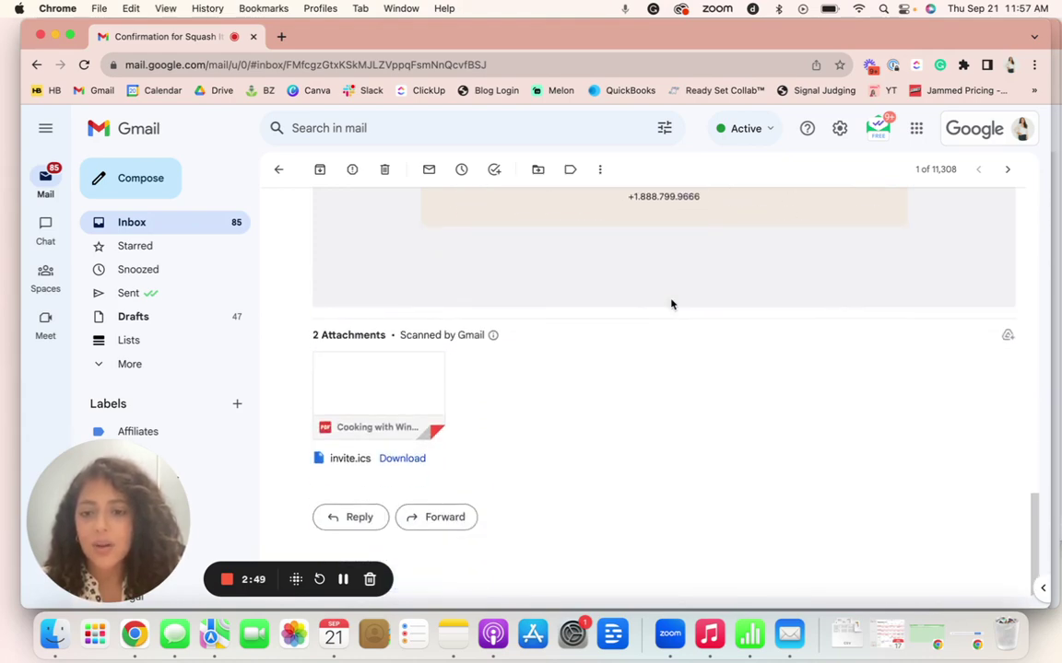
pyautogui.click(401, 375)
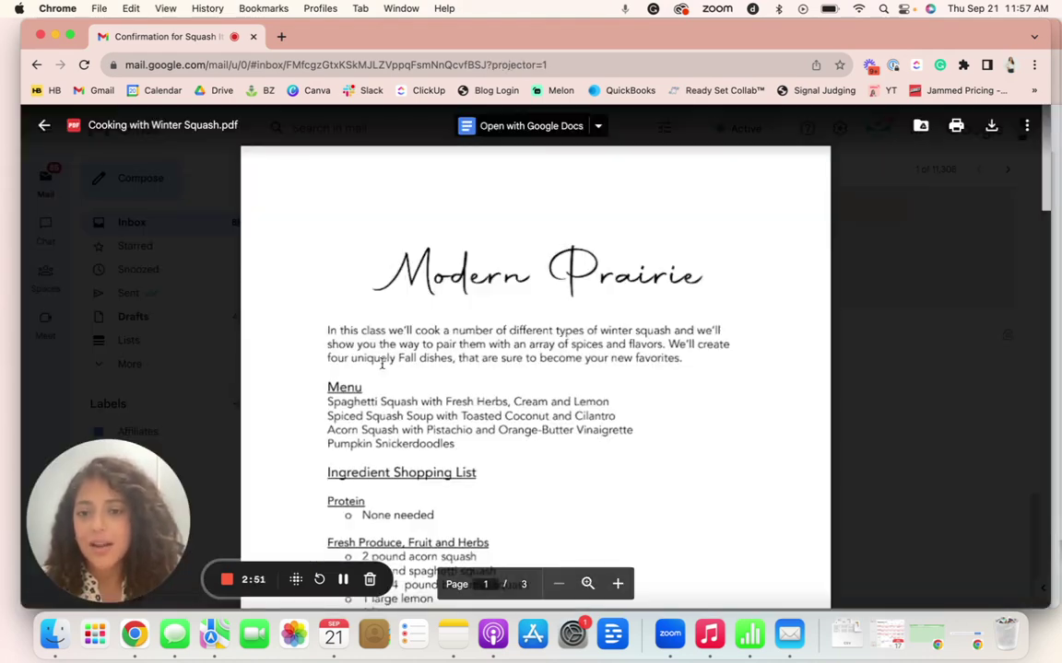
pyautogui.click(44, 125)
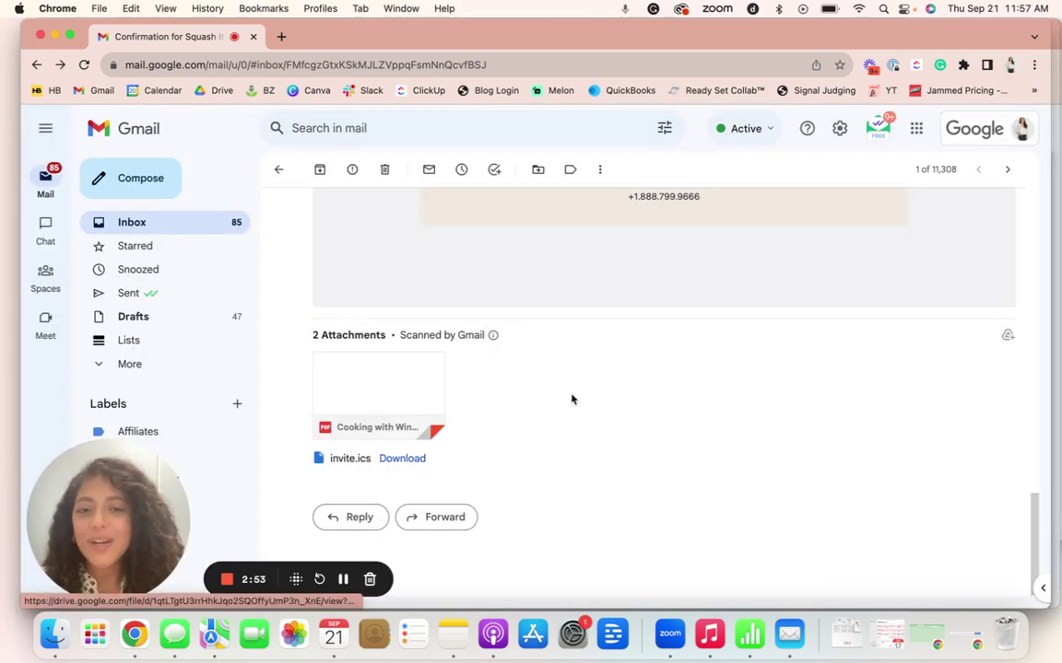
# - Open the event page from the confirmation email and examine its start time, speaker details, downloadable reference materials and join option
pyautogui.scroll(8, 572, 398)
pyautogui.scroll(6, 572, 399)
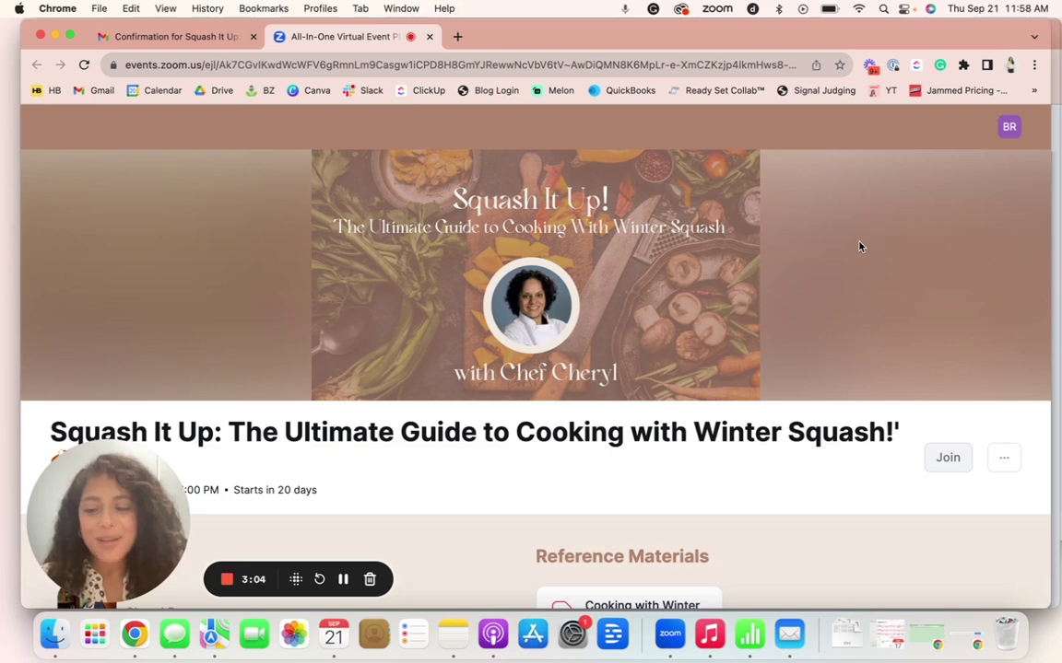
pyautogui.scroll(-1, 859, 246)
pyautogui.scroll(1, 859, 246)
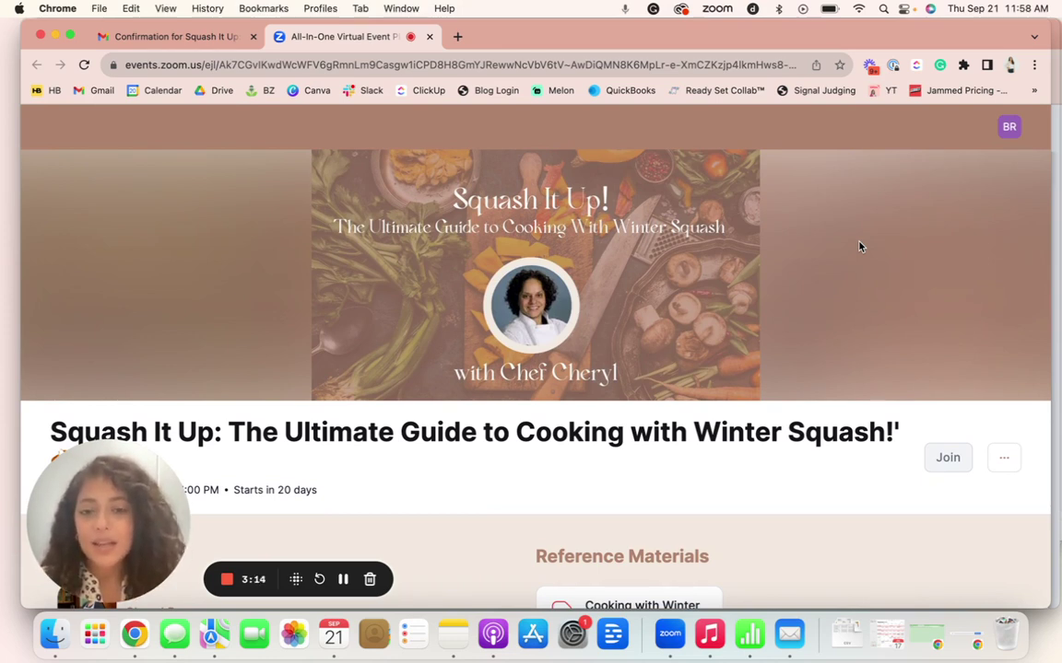
pyautogui.scroll(-5, 859, 246)
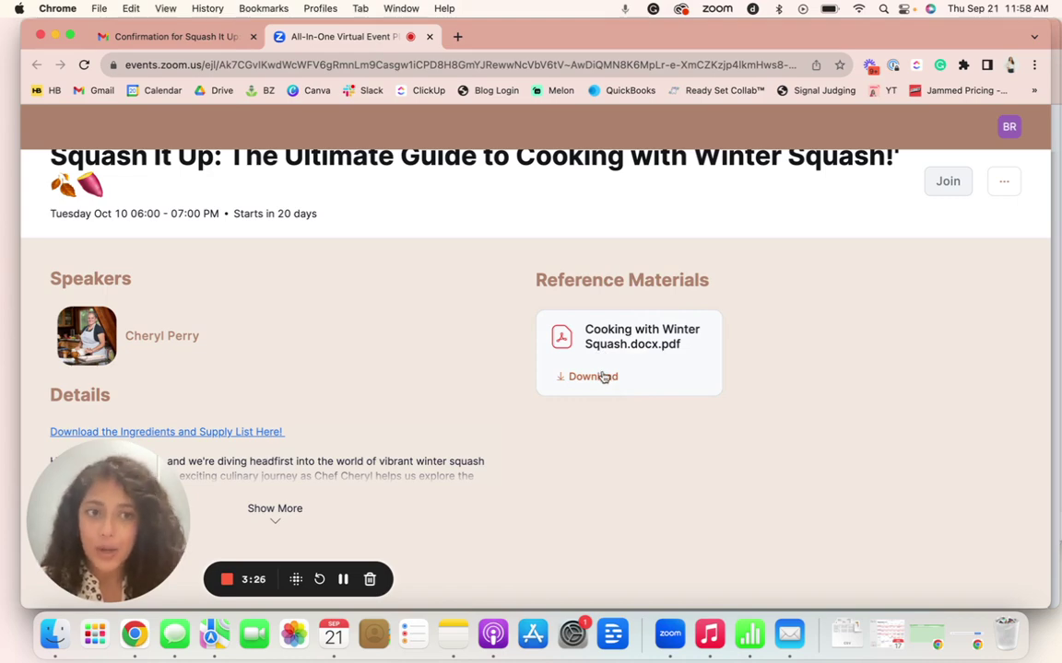
pyautogui.scroll(3, 604, 377)
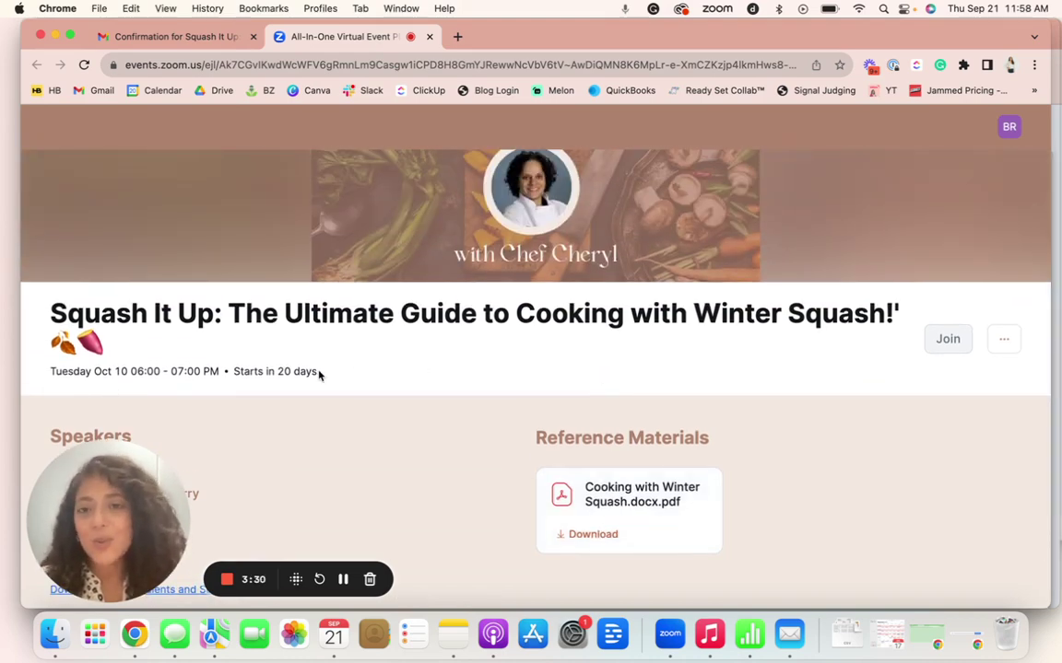
pyautogui.scroll(3, 319, 373)
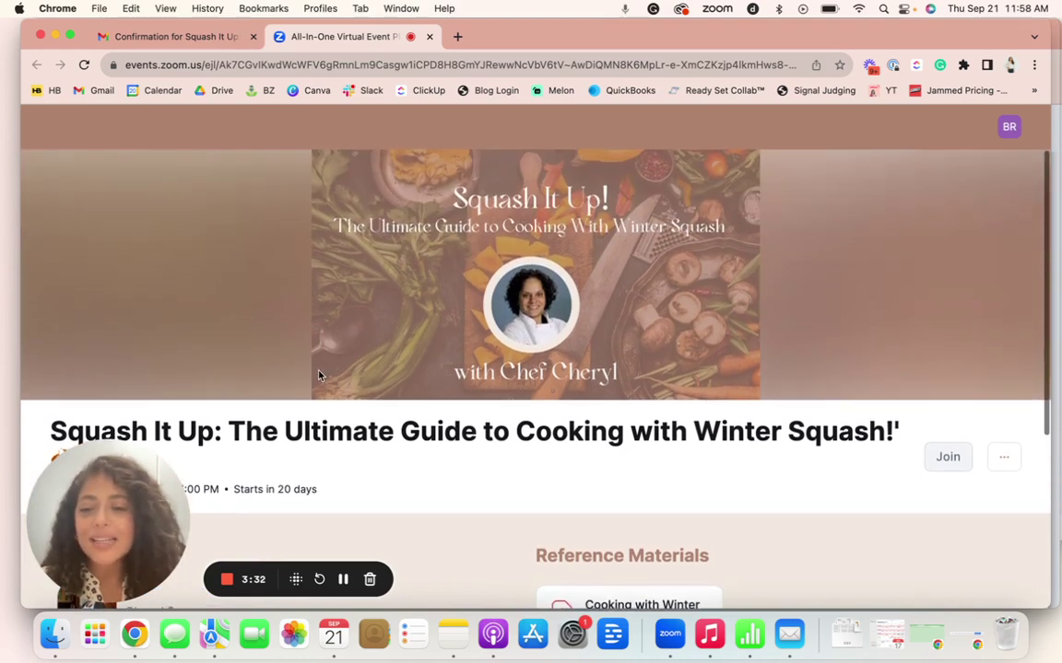
pyautogui.scroll(-3, 267, 373)
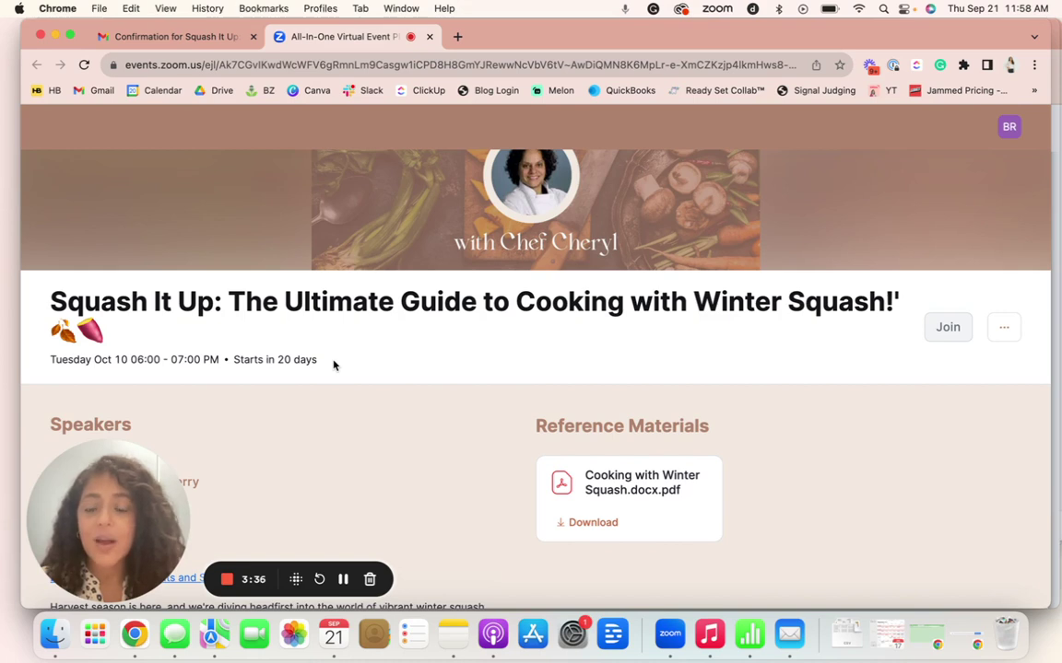
pyautogui.scroll(3, 333, 365)
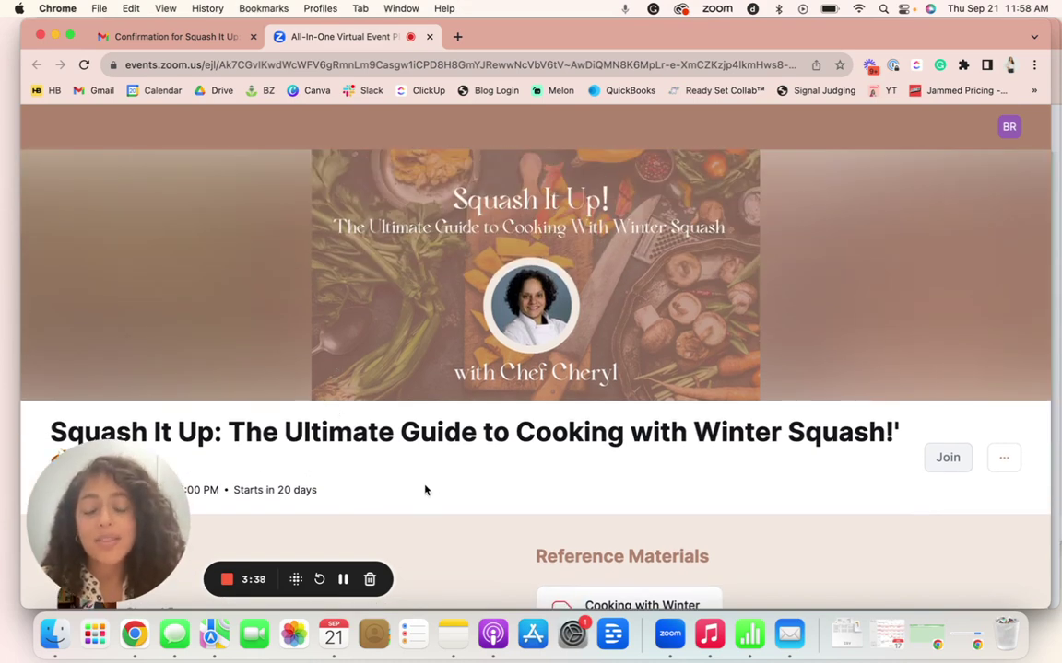
pyautogui.moveTo(942, 462)
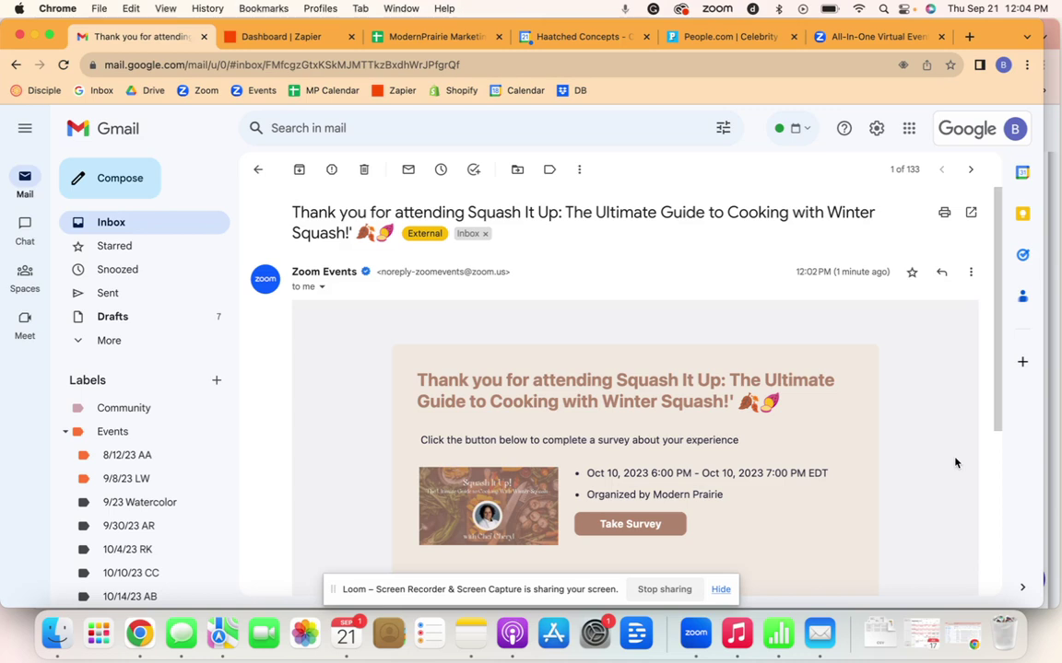
# - In Gmail, review the post-event thank-you email from Zoom Events and its survey link
pyautogui.scroll(-2, 955, 462)
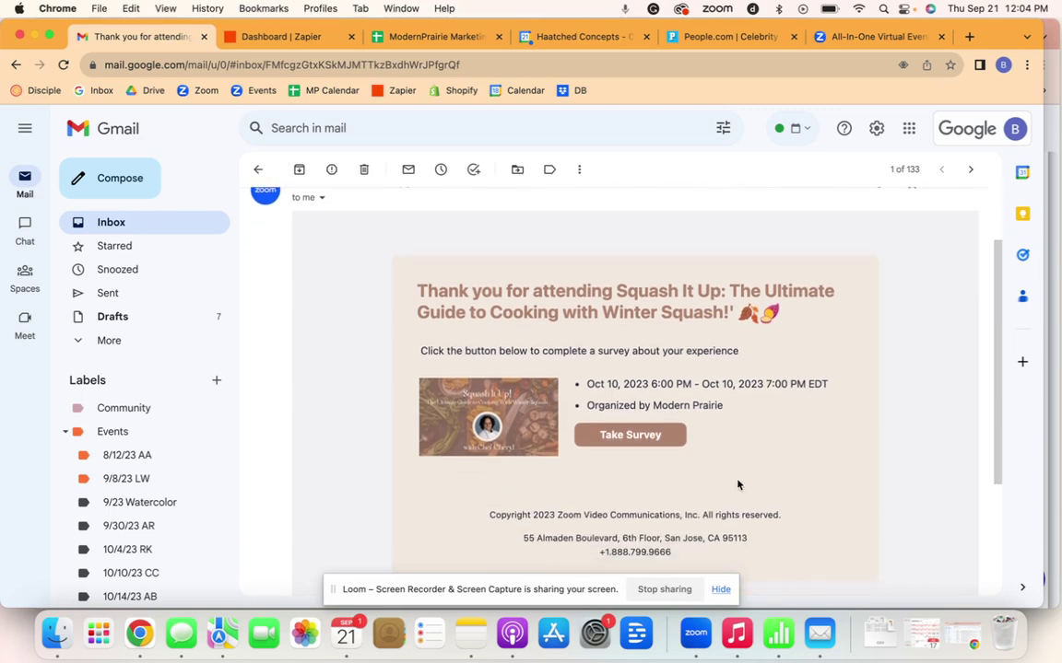